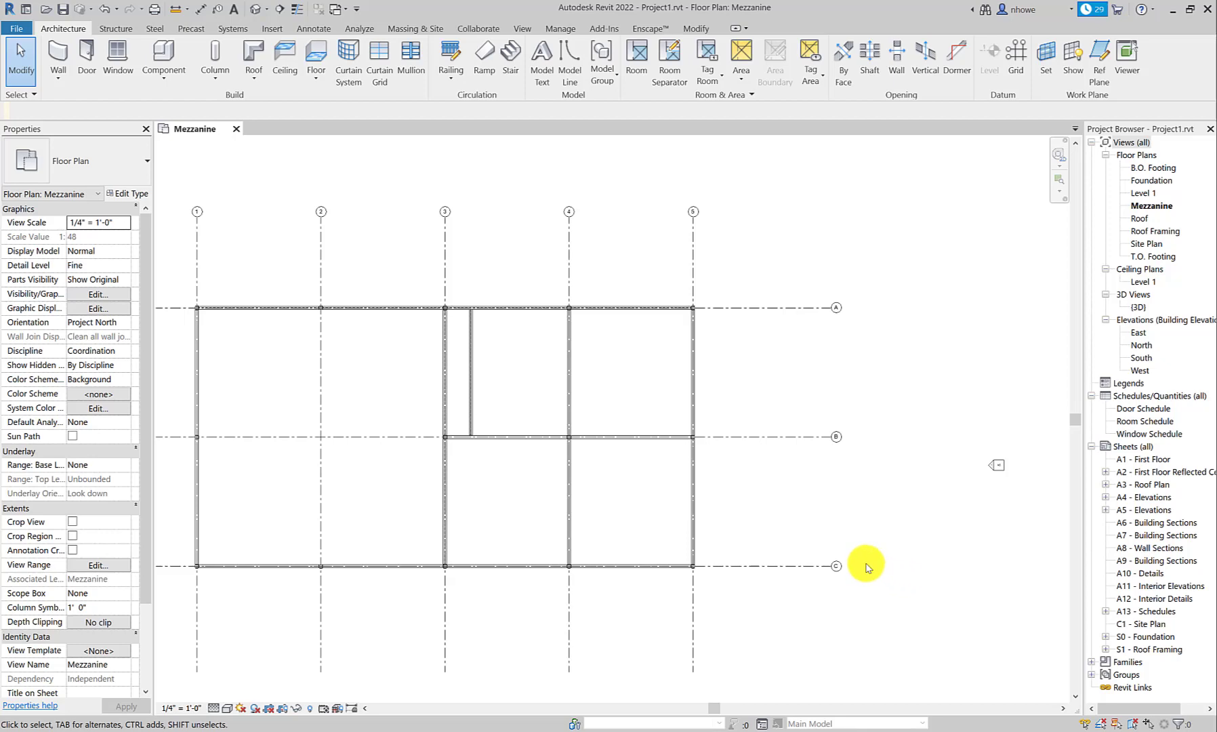
Select all the truss members between grids A and B, check them in the 3D view, and group them as a model group named Truss
scroll(470, 401, up, 2)
scroll(472, 403, up, 1)
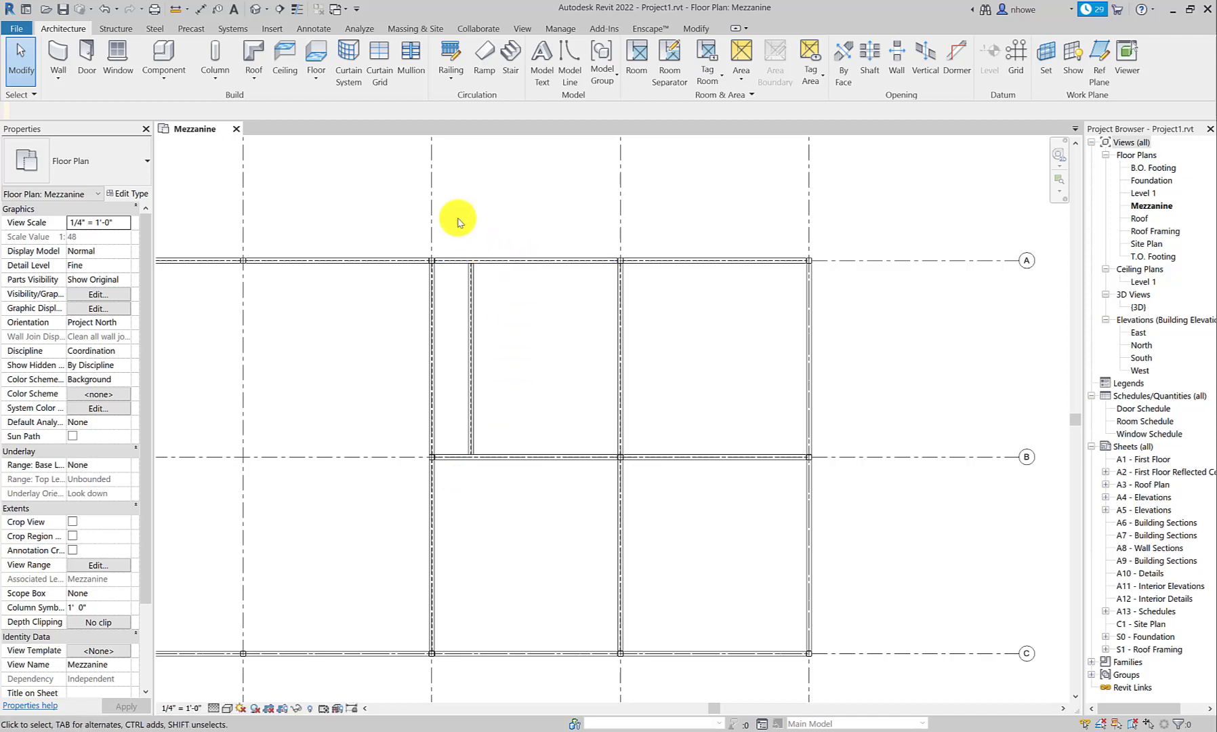
drag(464, 244, 503, 496)
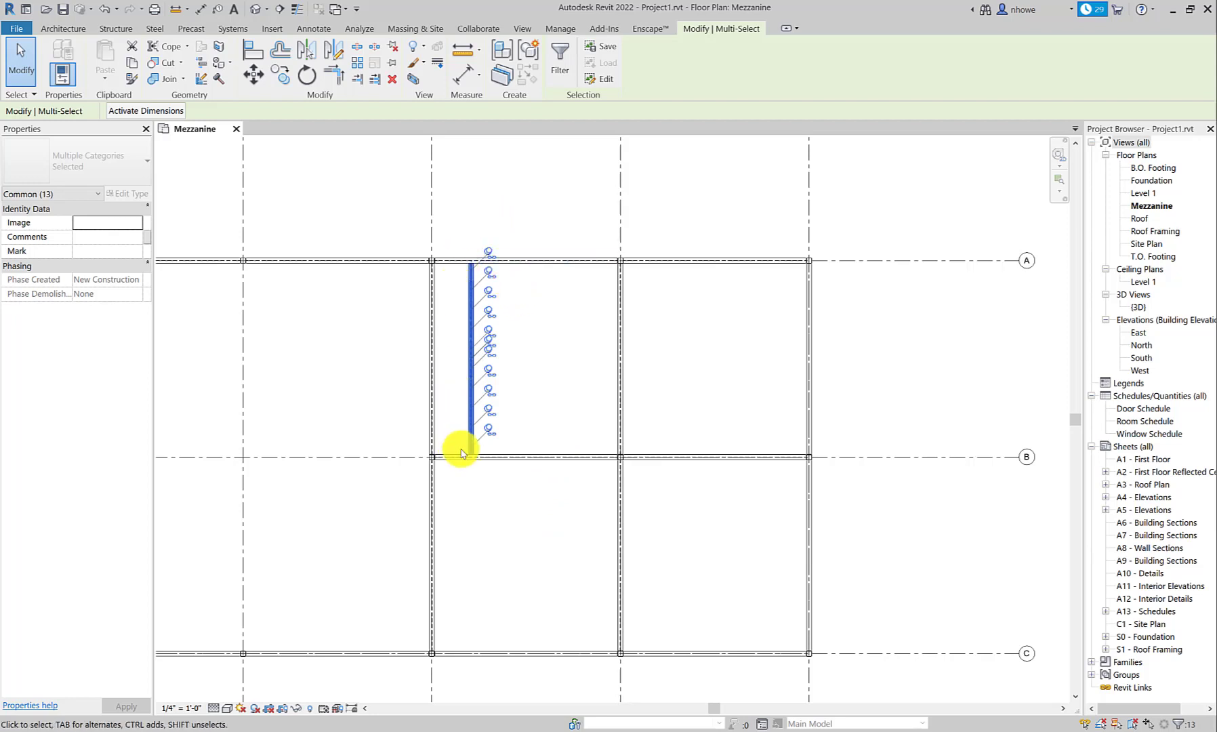
double_click(1141, 308)
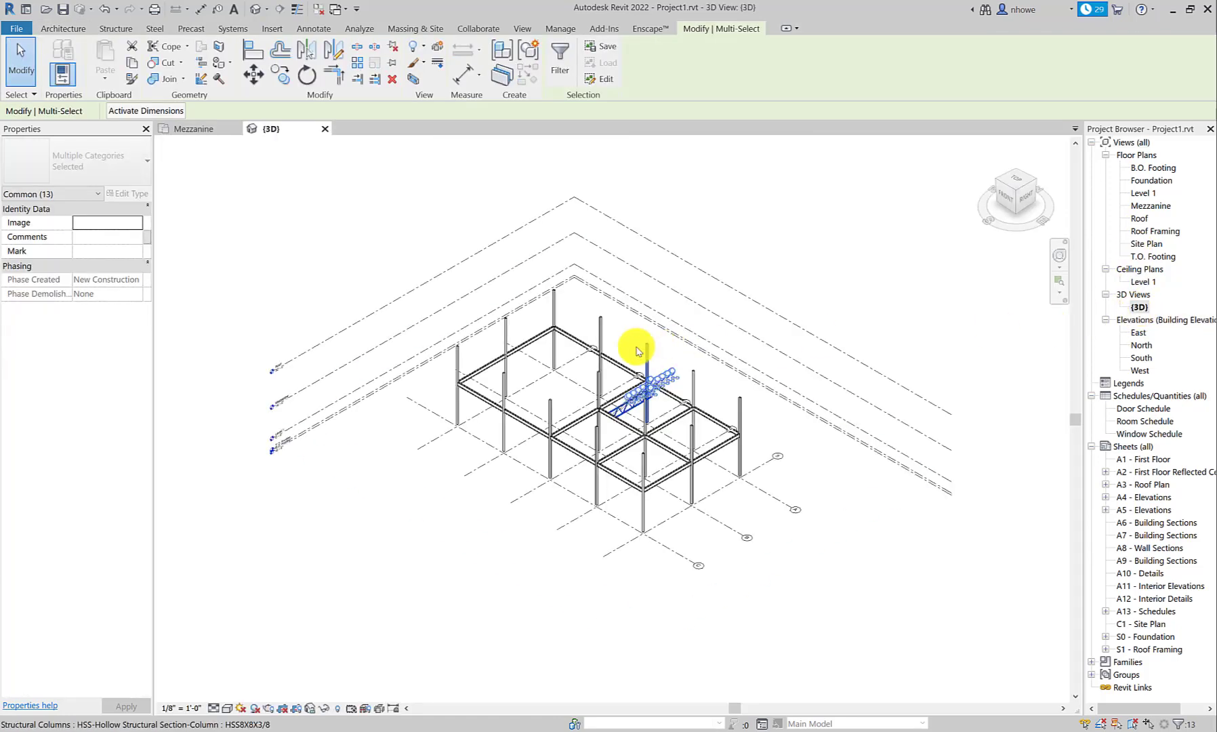
scroll(637, 351, up, 8)
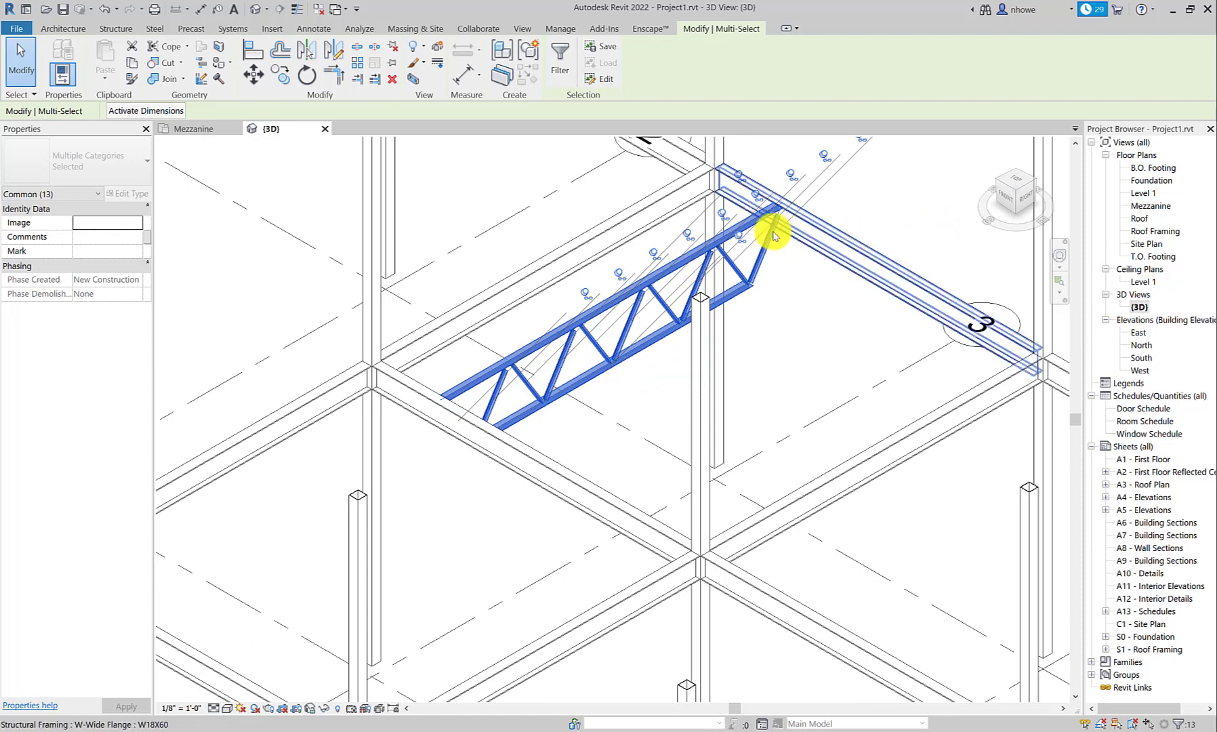
scroll(772, 282, down, 2)
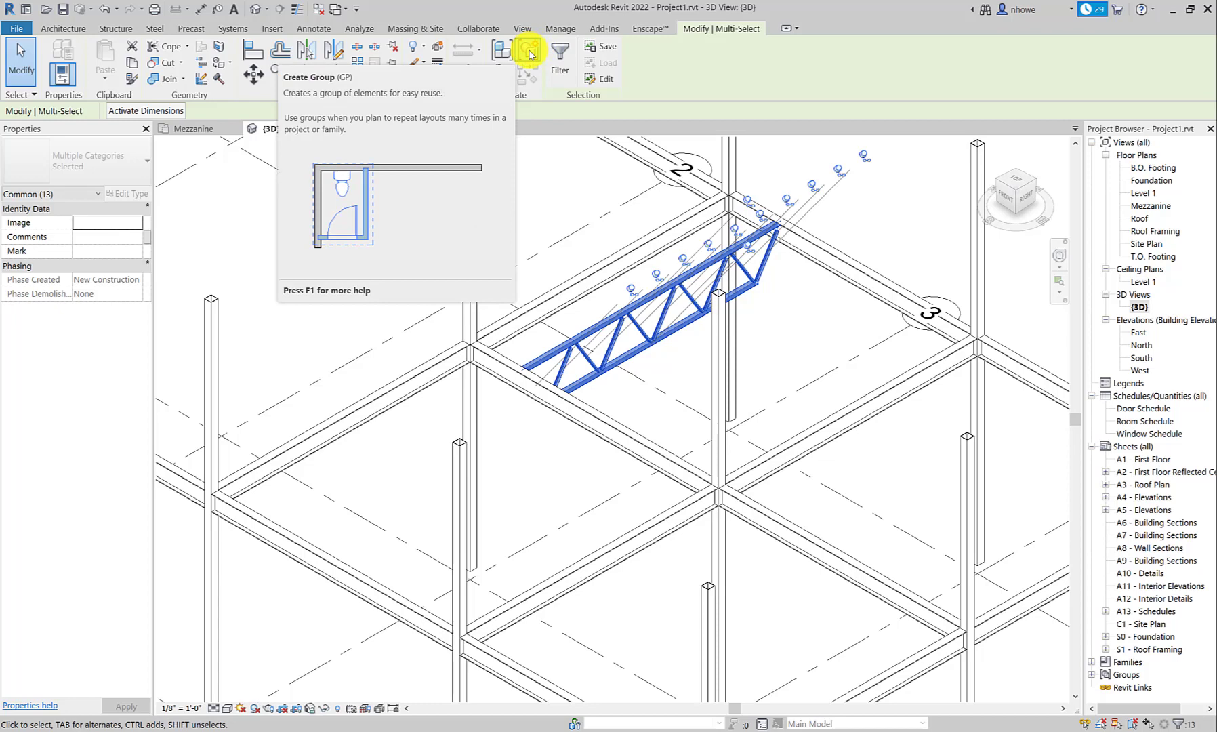
click(530, 54)
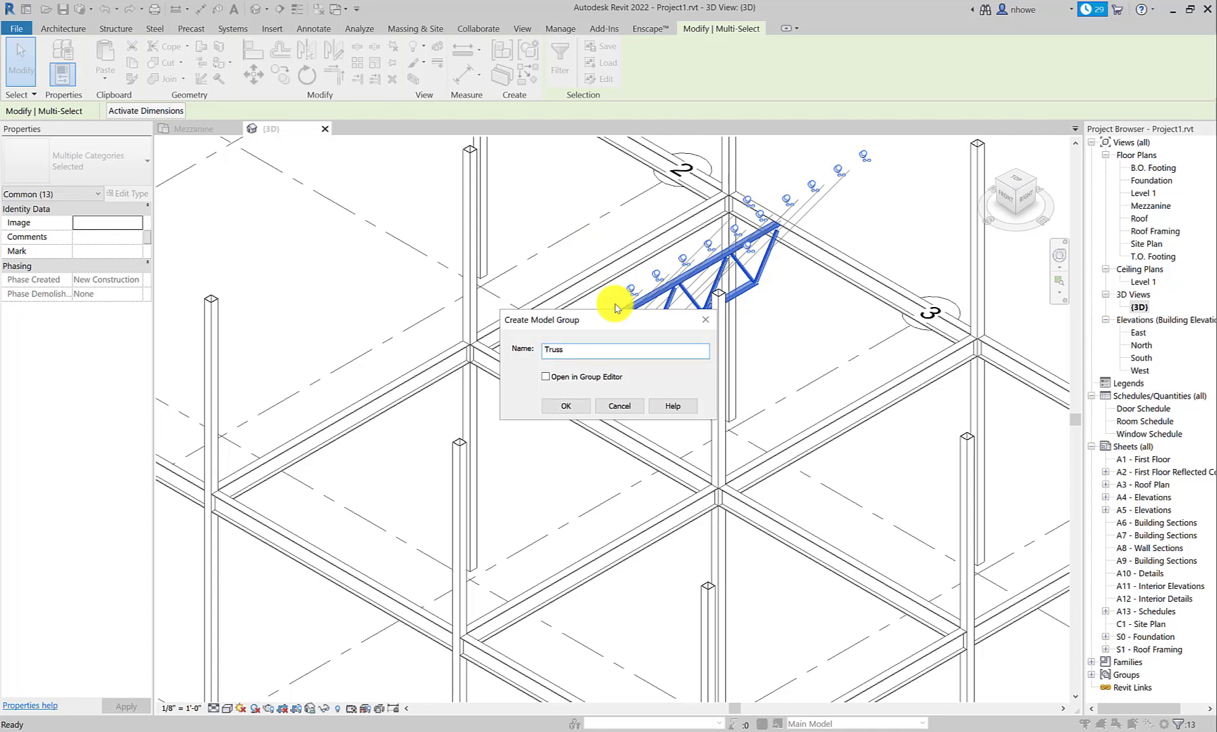
click(581, 407)
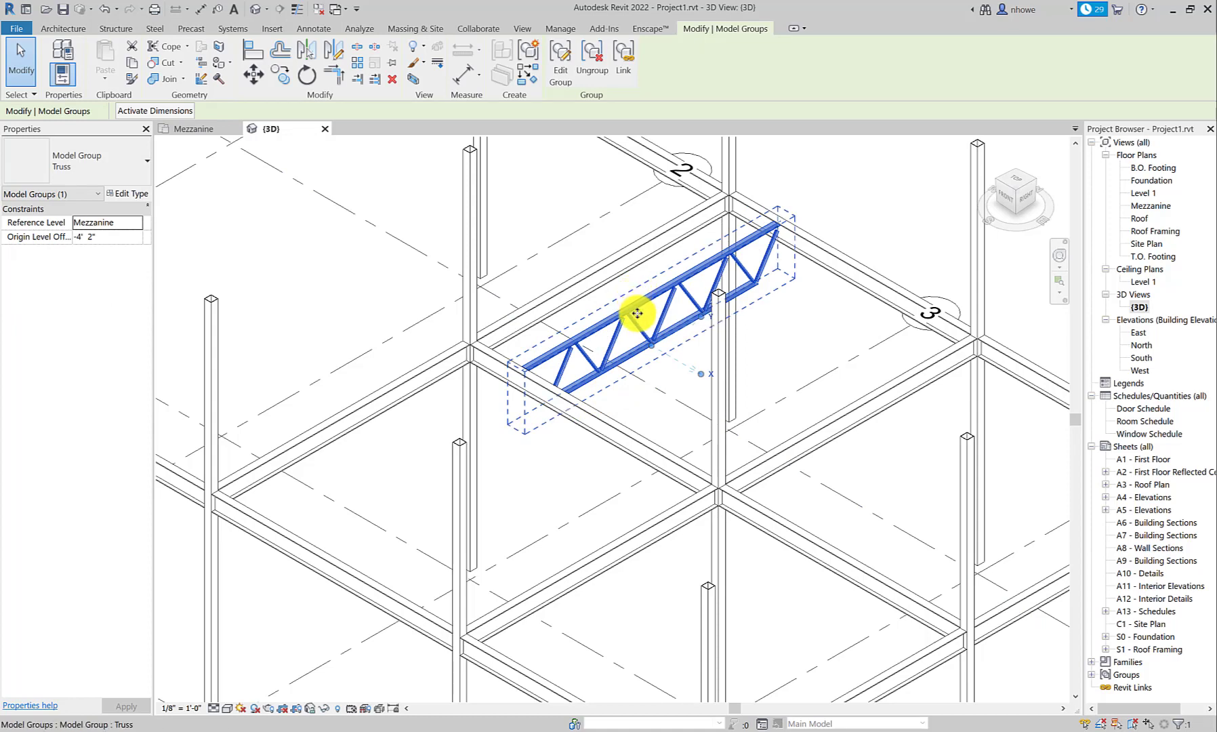
In the Mezzanine floor plan, create a linear array of the Truss group toward grid 4 with 5'-0" spacing and 4 members
scroll(634, 320, up, 1)
scroll(637, 322, up, 3)
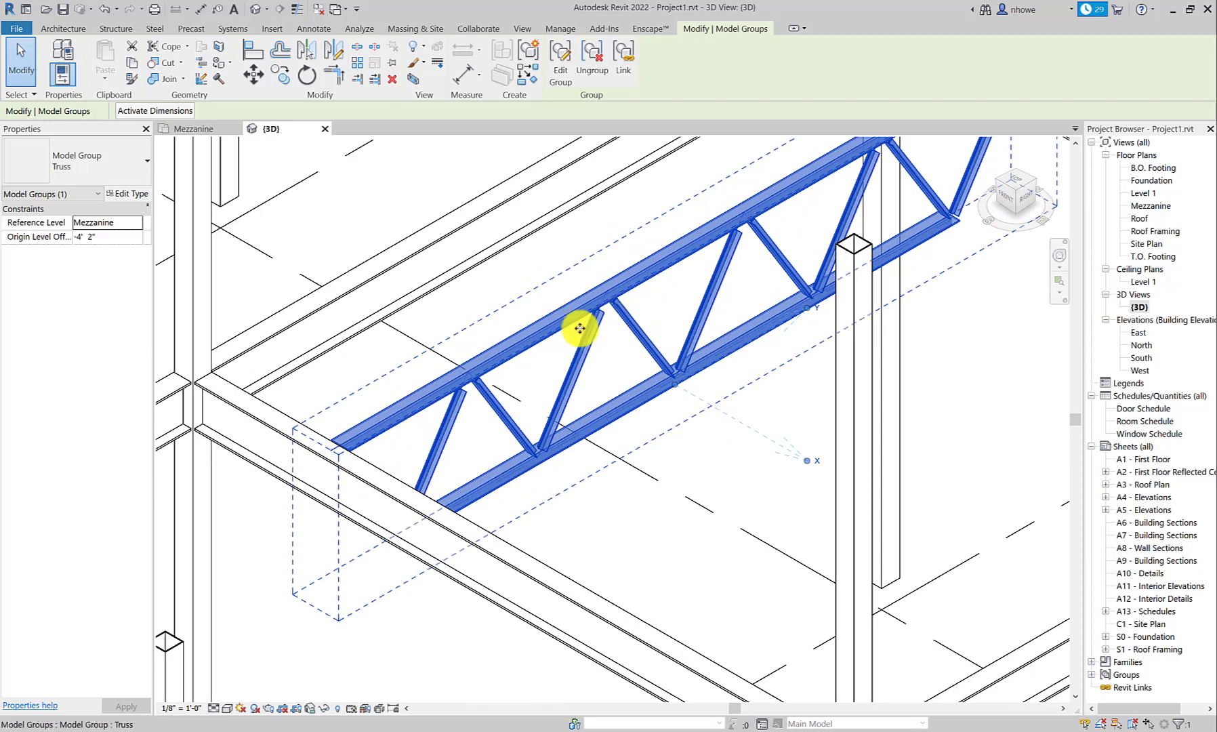
scroll(632, 330, down, 5)
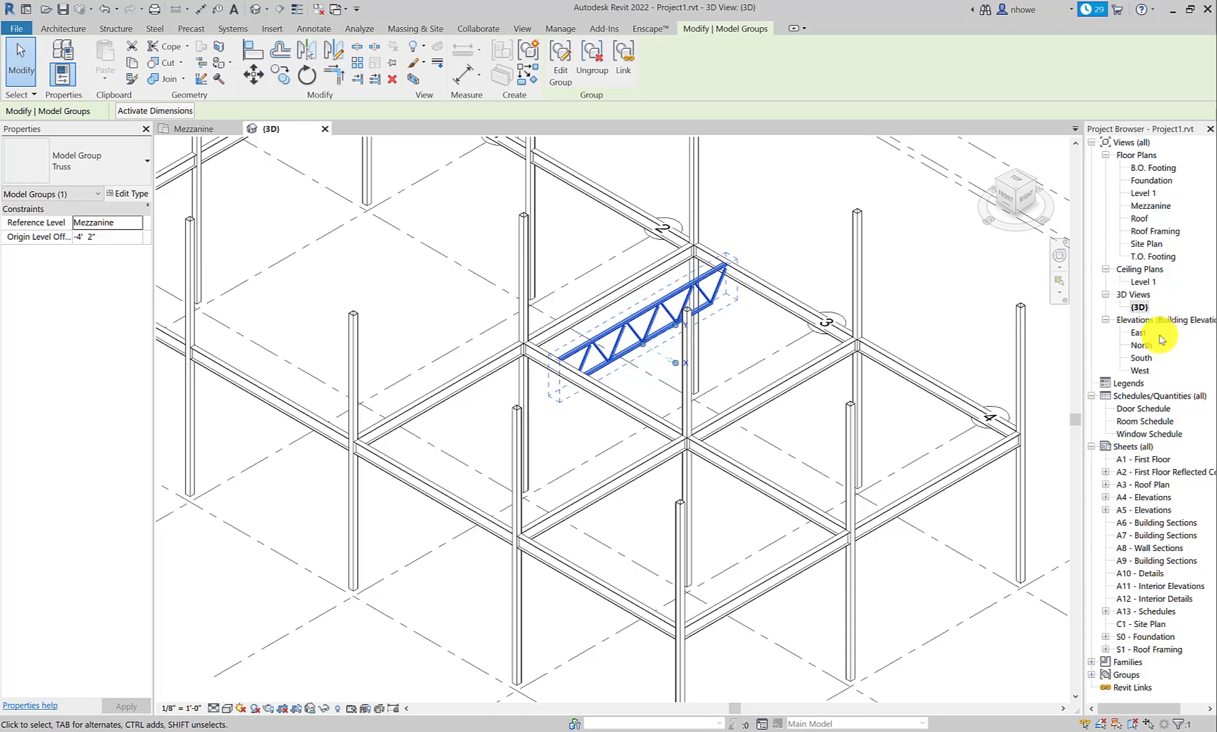
click(1151, 205)
double_click(1151, 206)
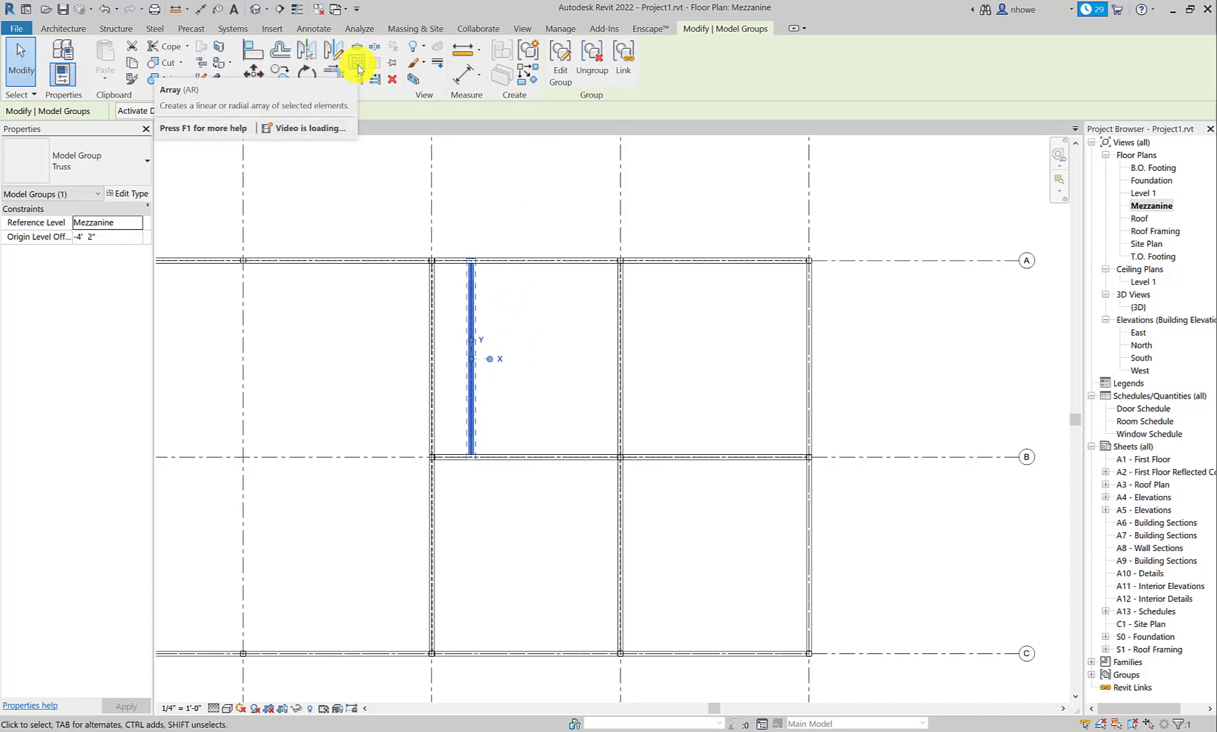
click(356, 67)
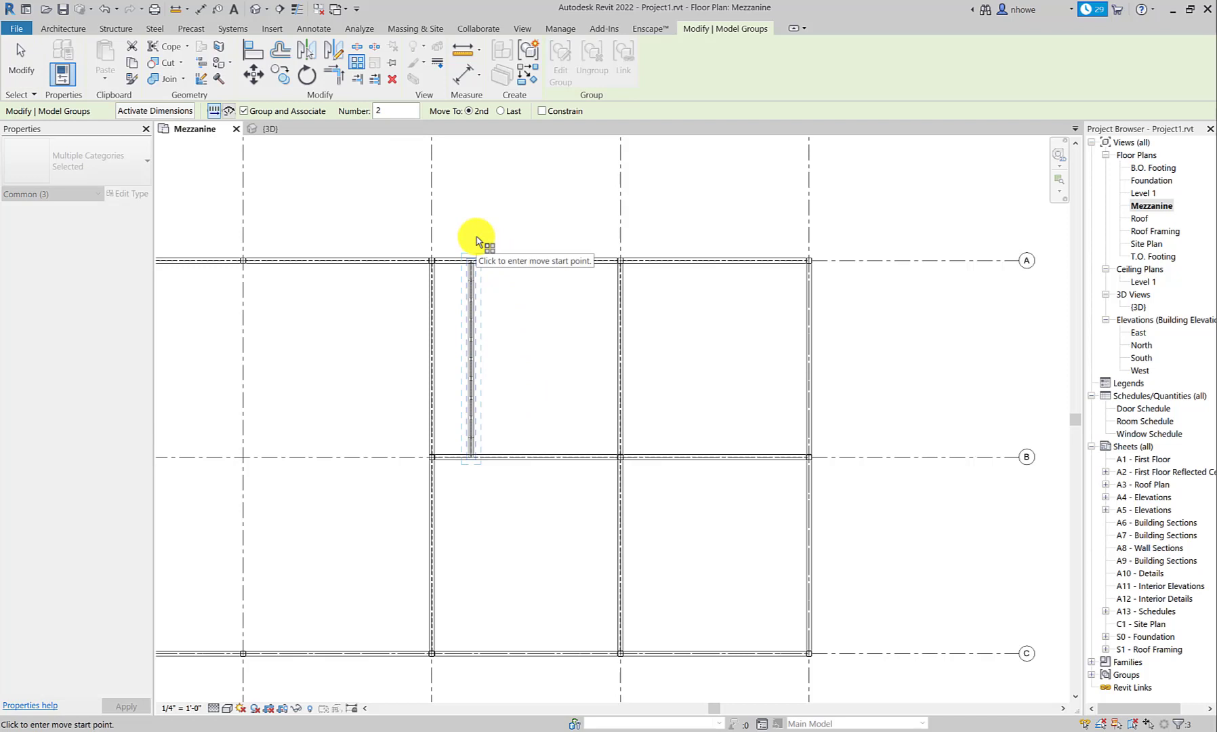
click(474, 236)
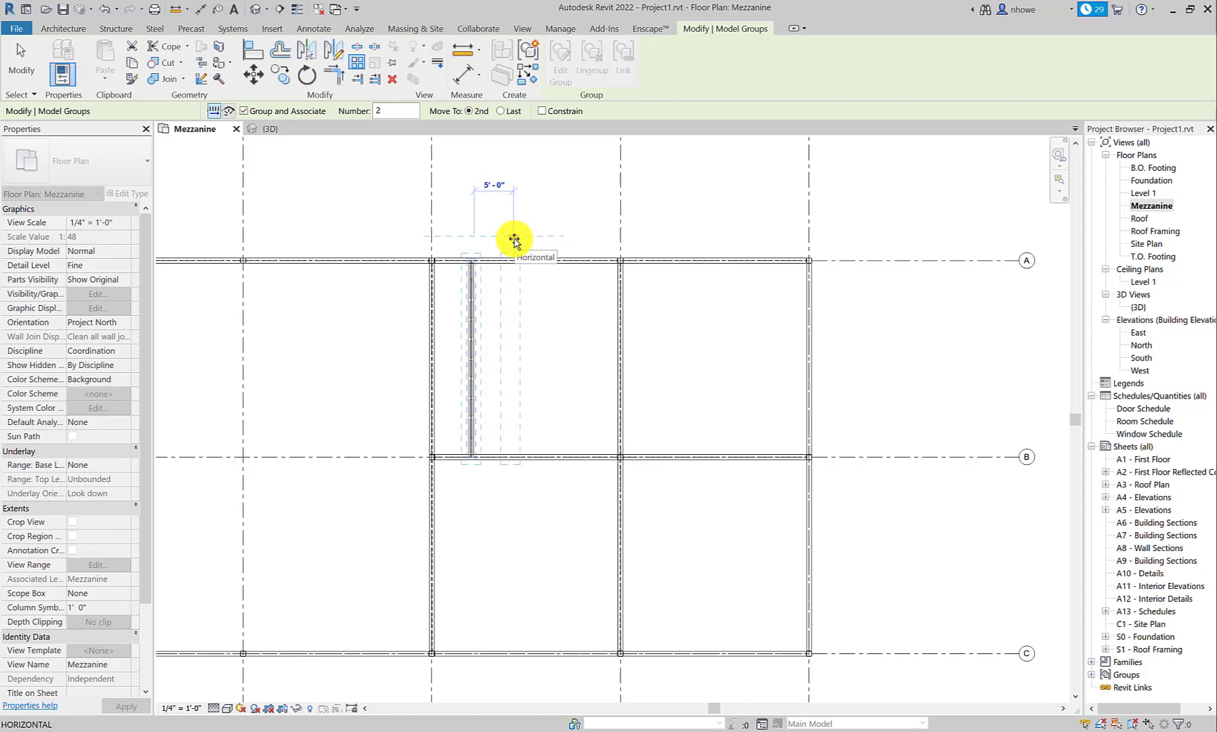
click(515, 239)
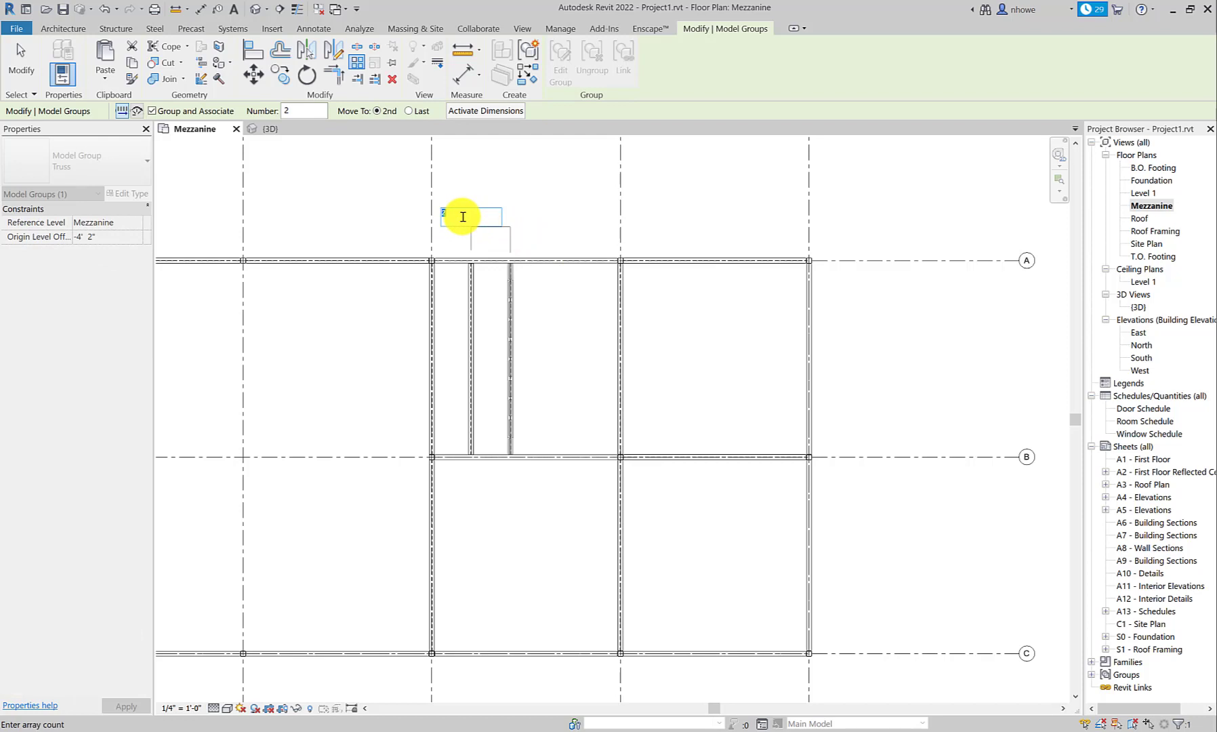
key(Return)
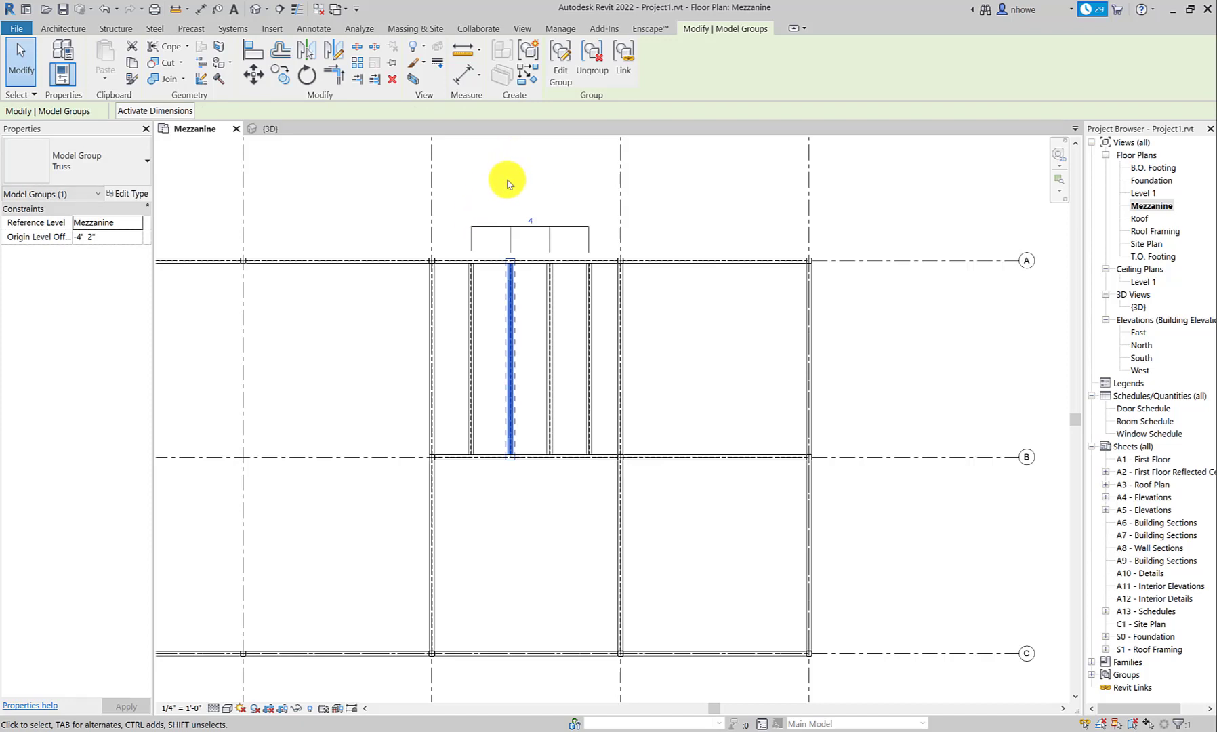
Set the truss array's member count to 3
click(470, 309)
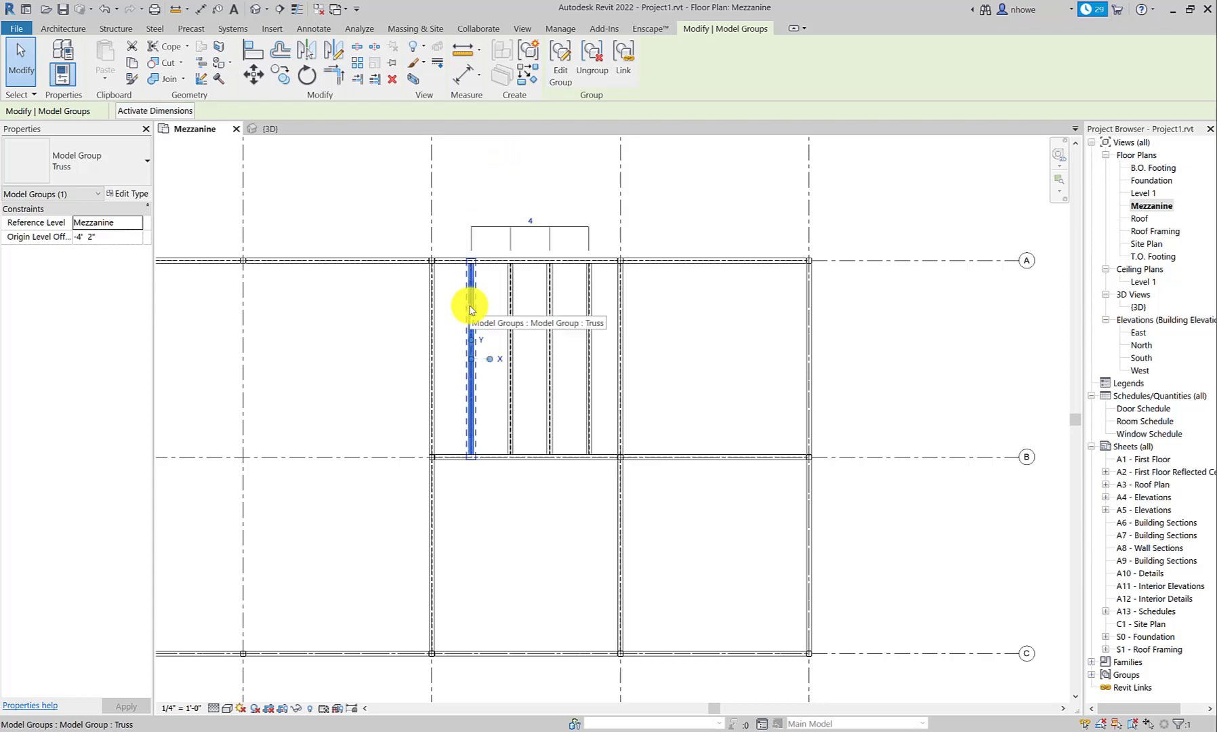
click(531, 219)
text(3)
key(Return)
Shift the first and middle trusses of the array toward grid 4 to space the three trusses evenly between grids 3 and 4
mouse_move(472, 309)
mouse_down()
mouse_move(494, 308)
mouse_move(481, 309)
mouse_up()
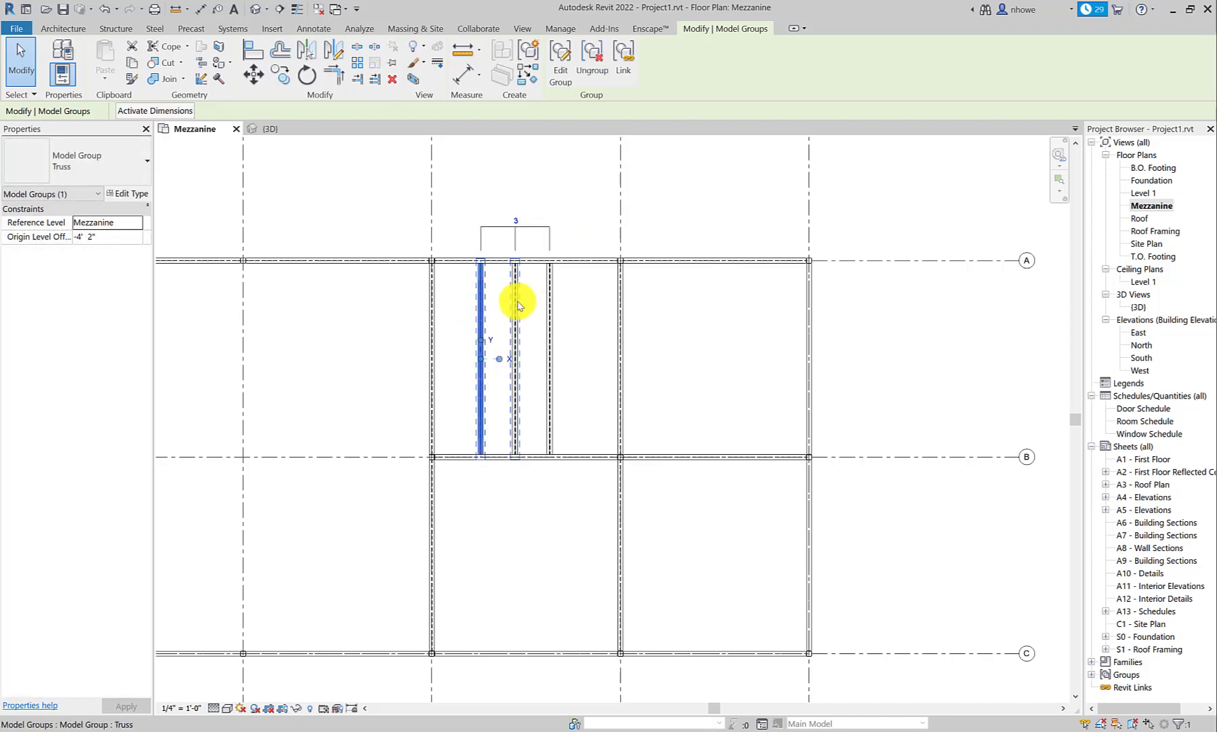
click(518, 299)
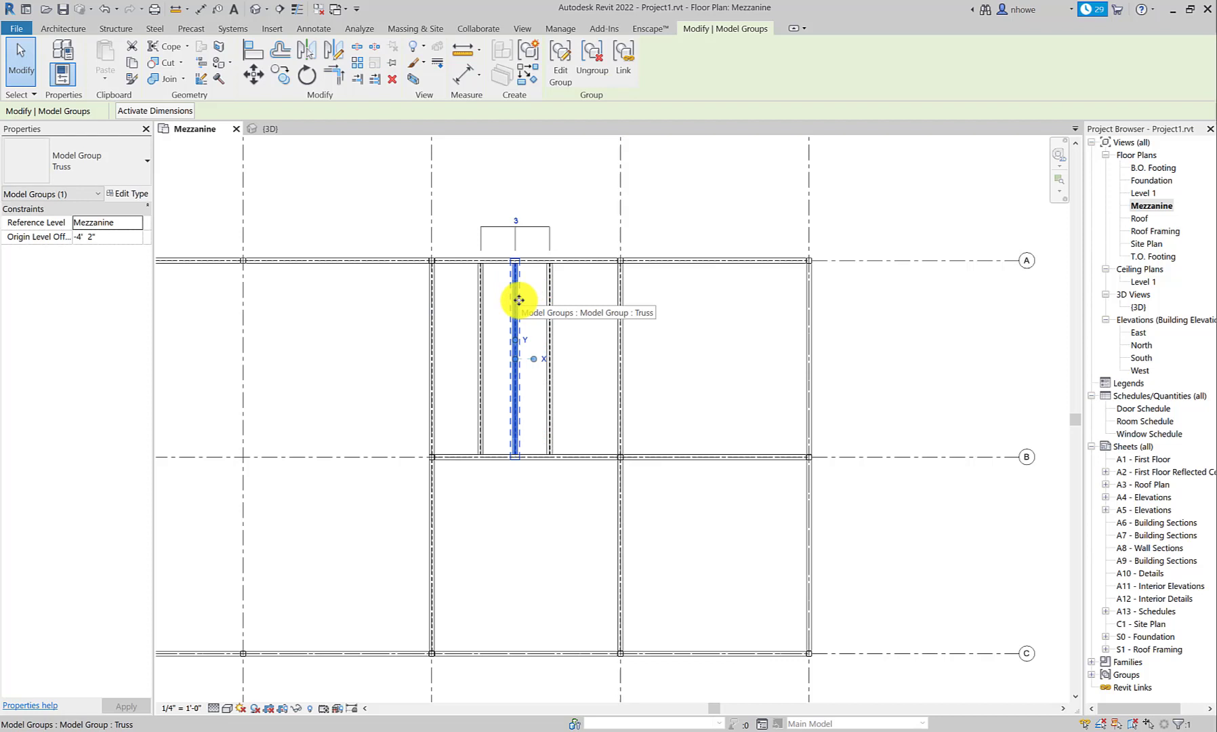
drag(519, 299, 527, 304)
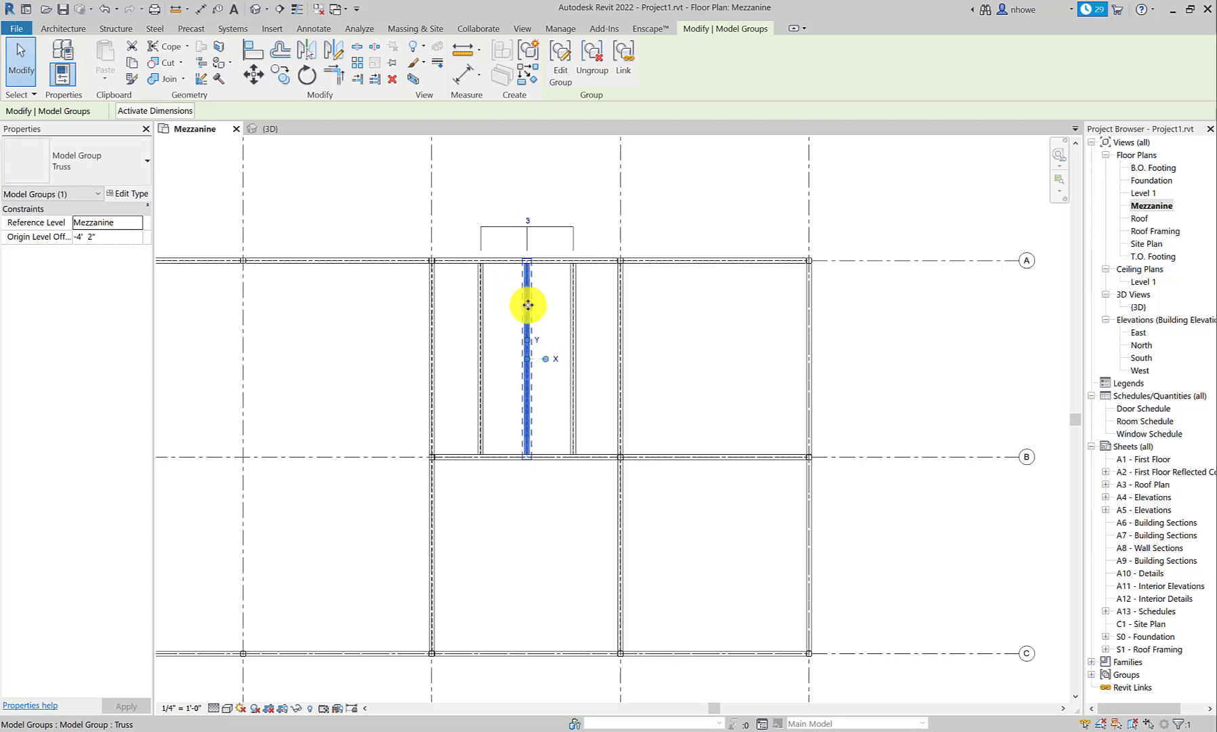
click(595, 198)
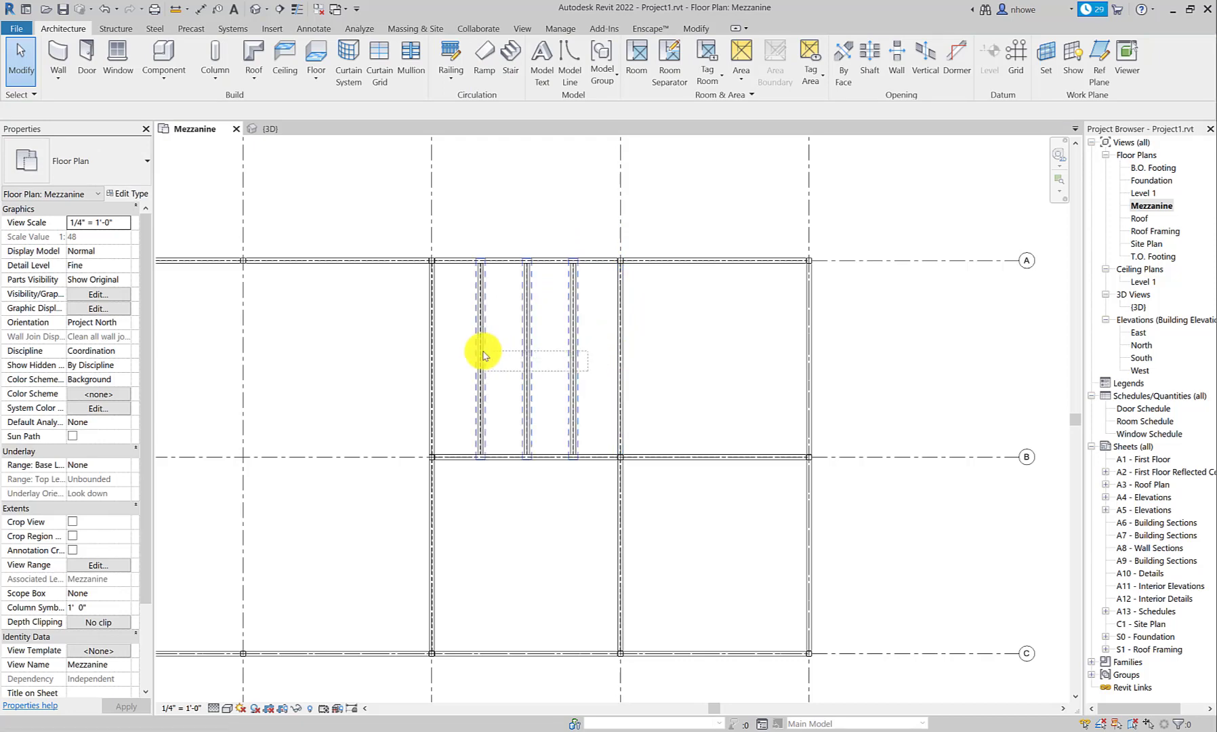
Array the three trusses horizontally from grid 3 to grid 4, 24'-0" apart, with a count of 2
drag(483, 355, 485, 354)
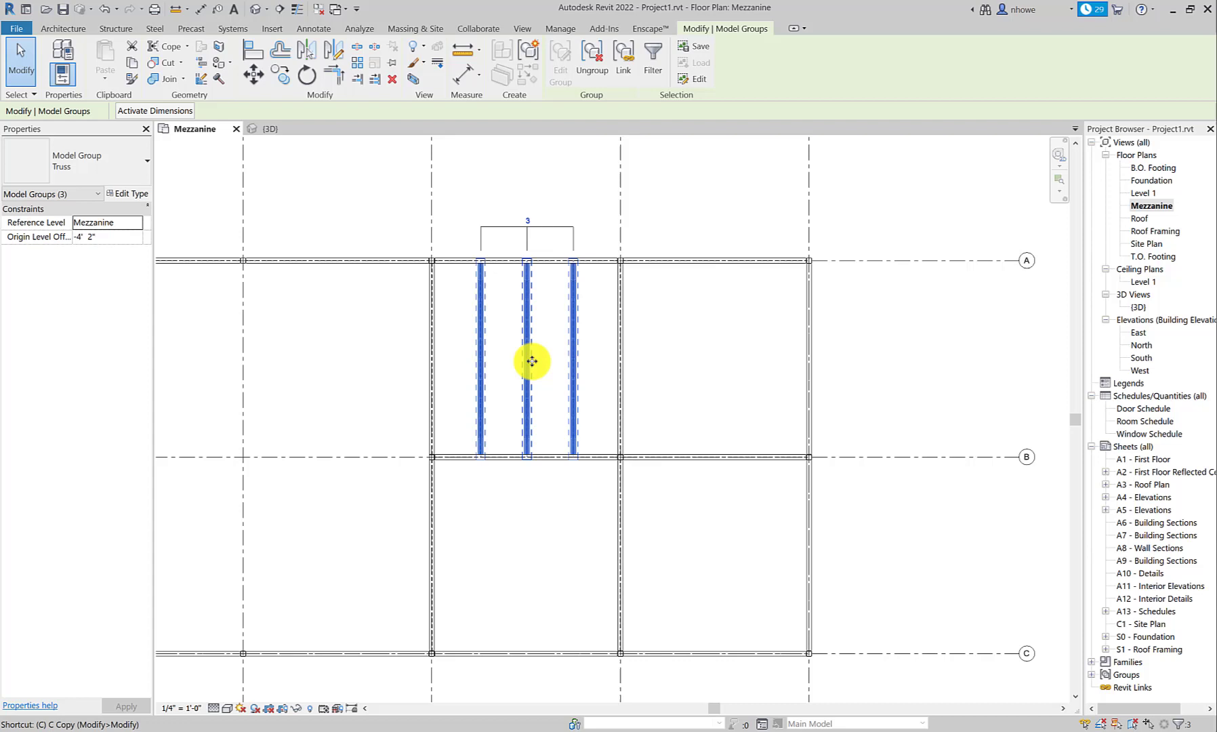
key(a)
key(r)
click(432, 202)
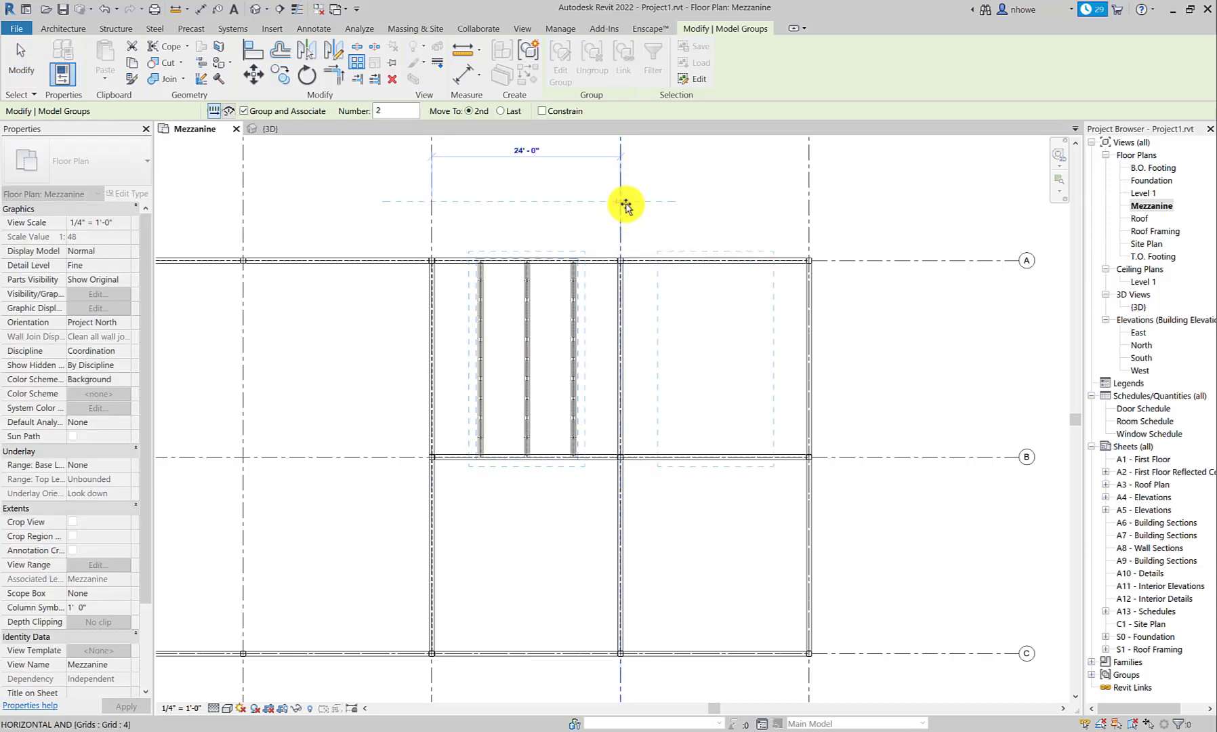
click(625, 203)
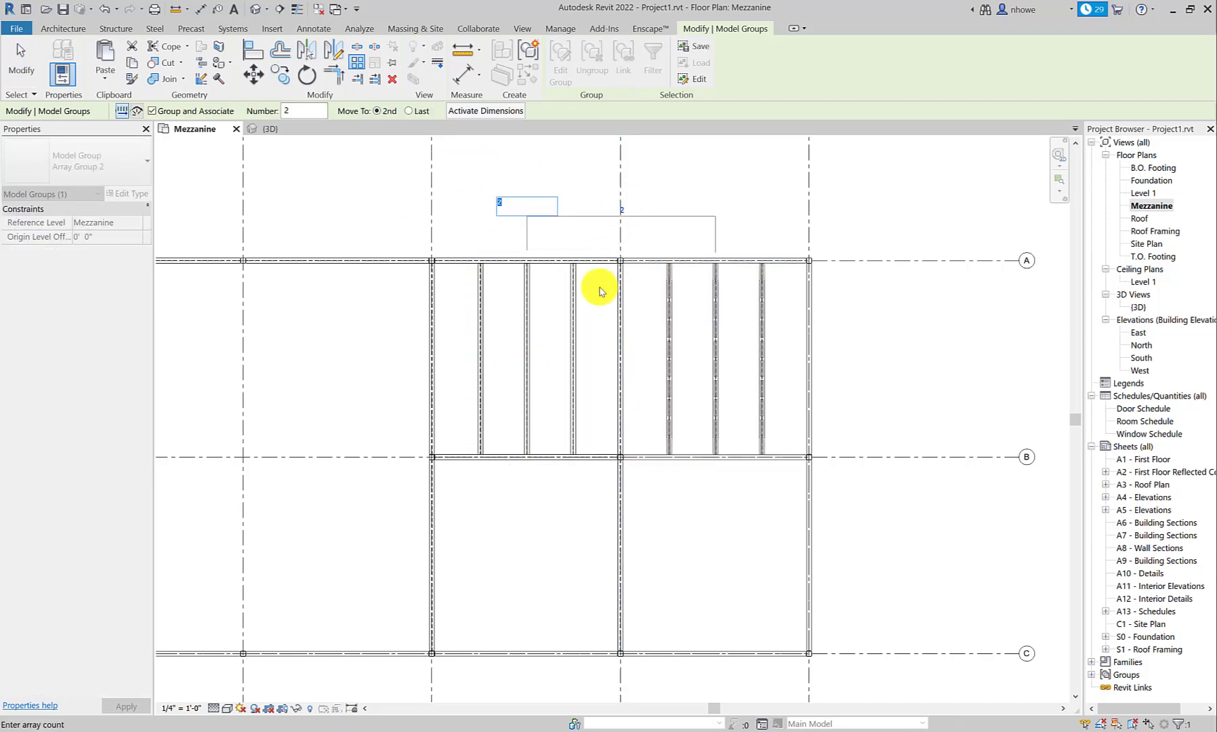
key(Return)
Array both sets of trusses vertically from grid A to grid B, 25'-0" apart, with a count of 2
ctrl+click(576, 394)
key(a)
key(r)
click(838, 261)
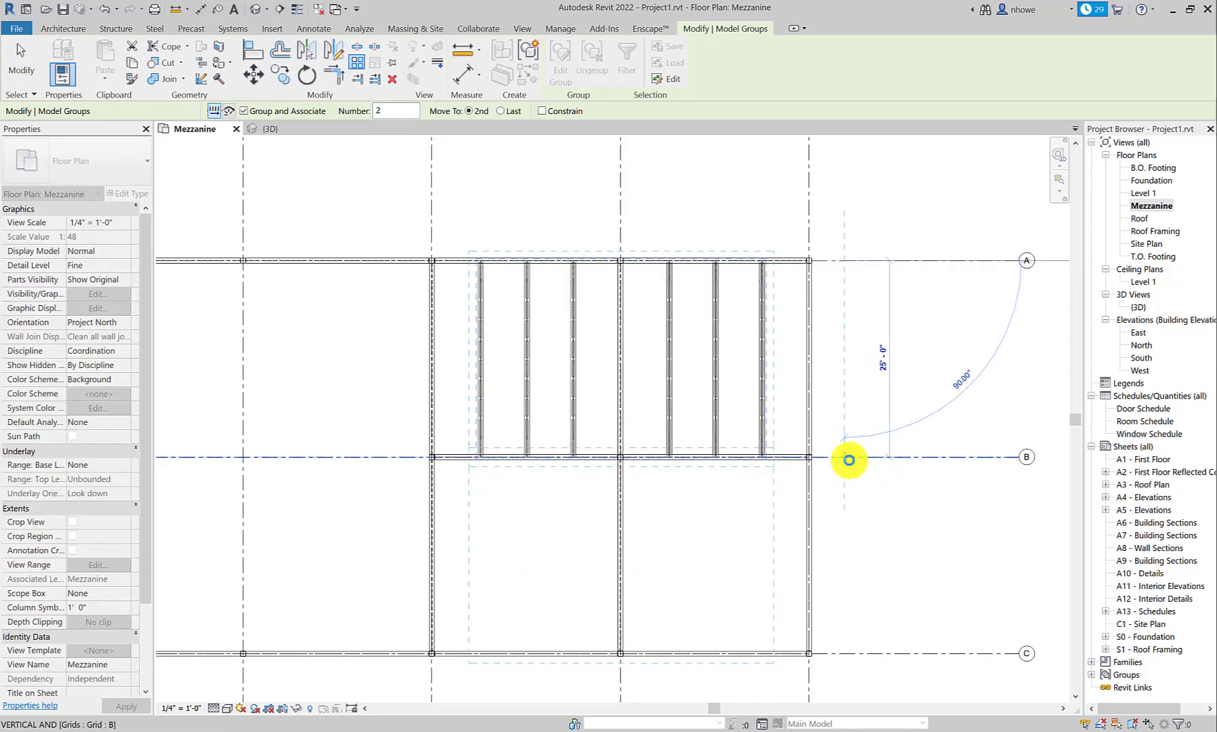
click(849, 460)
key(Return)
scroll(861, 525, down, 2)
key(Escape)
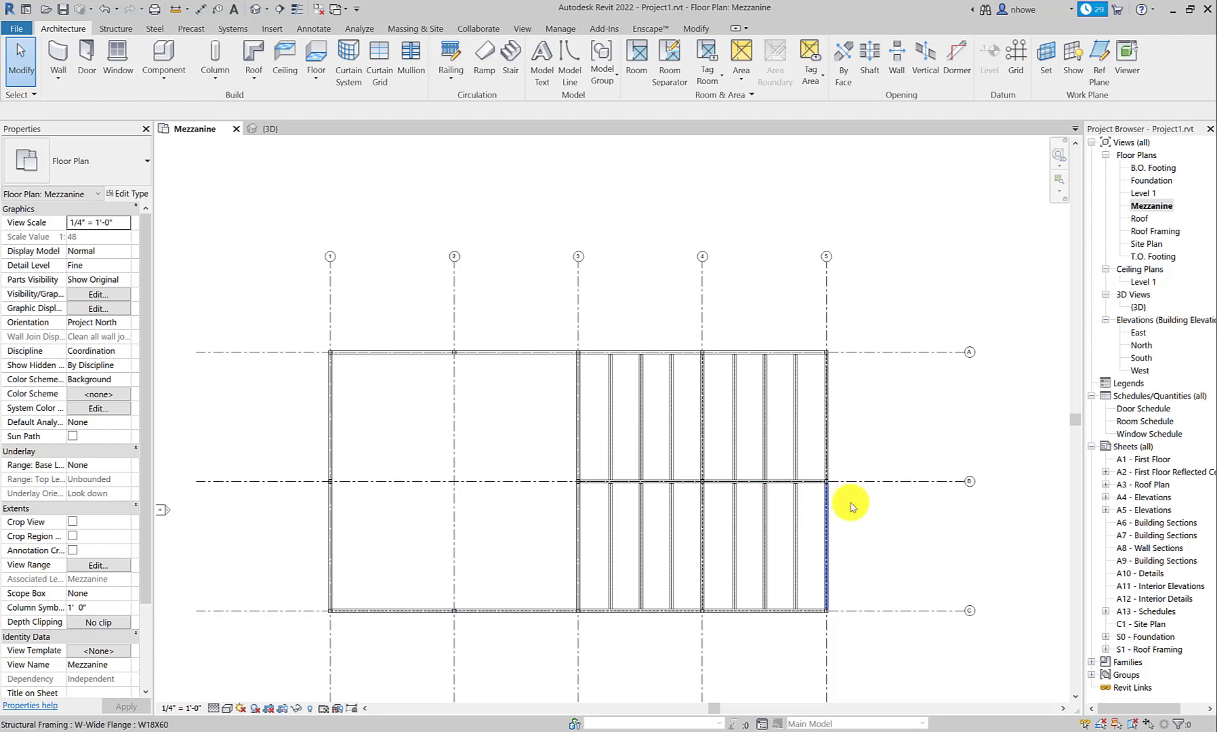
scroll(852, 507, up, 2)
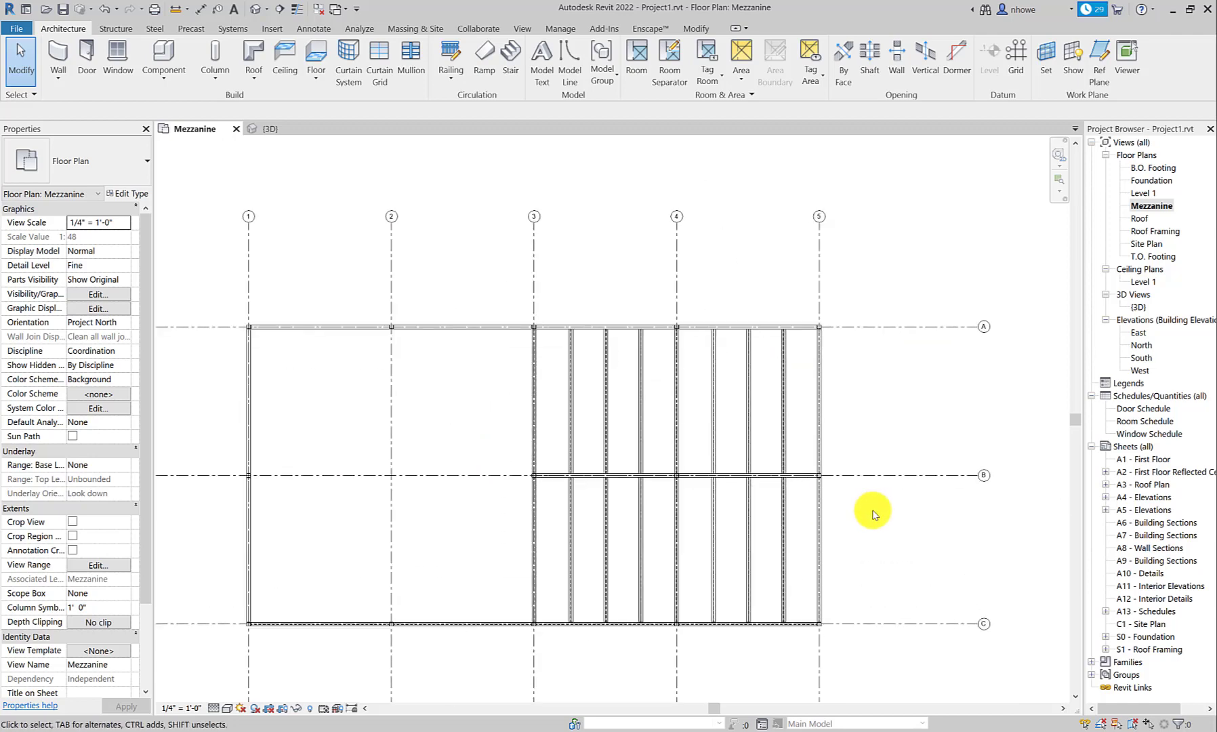
scroll(872, 513, down, 1)
middle_drag(873, 513, 970, 497)
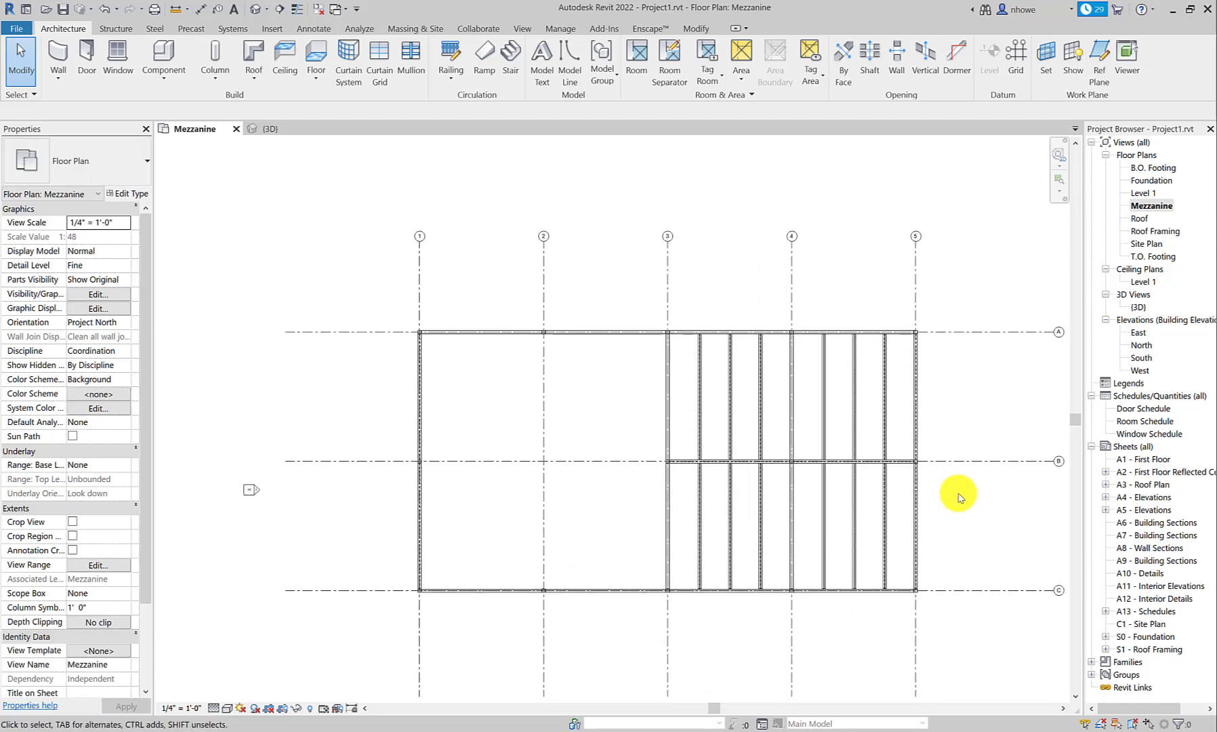